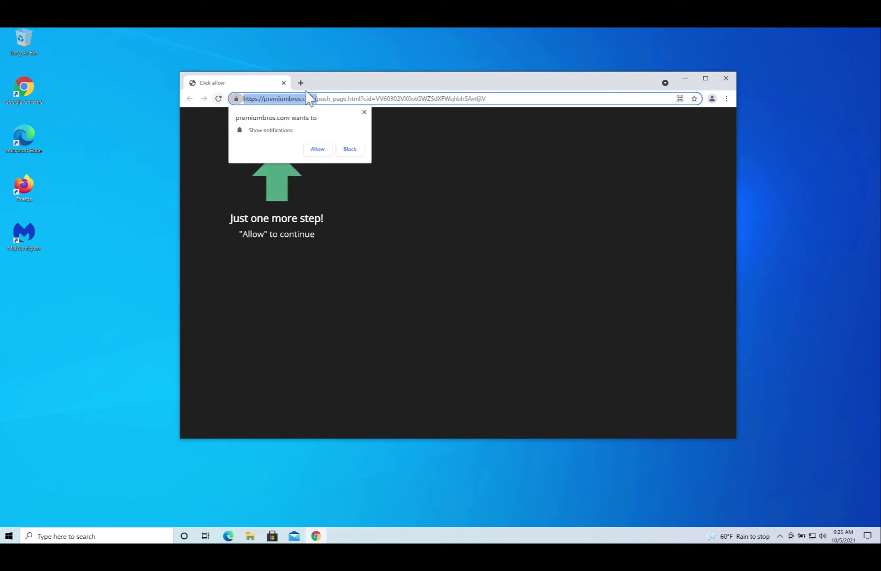
Step: Allow notifications from premiumbros.com and open Chrome's Notifications site settings at the sites allowed to send notifications
click(319, 151)
click(729, 99)
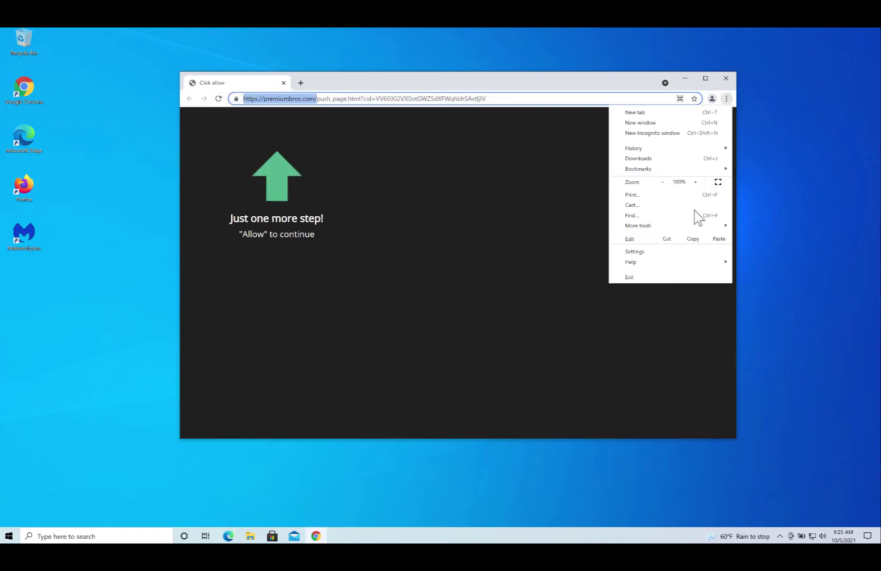
click(652, 252)
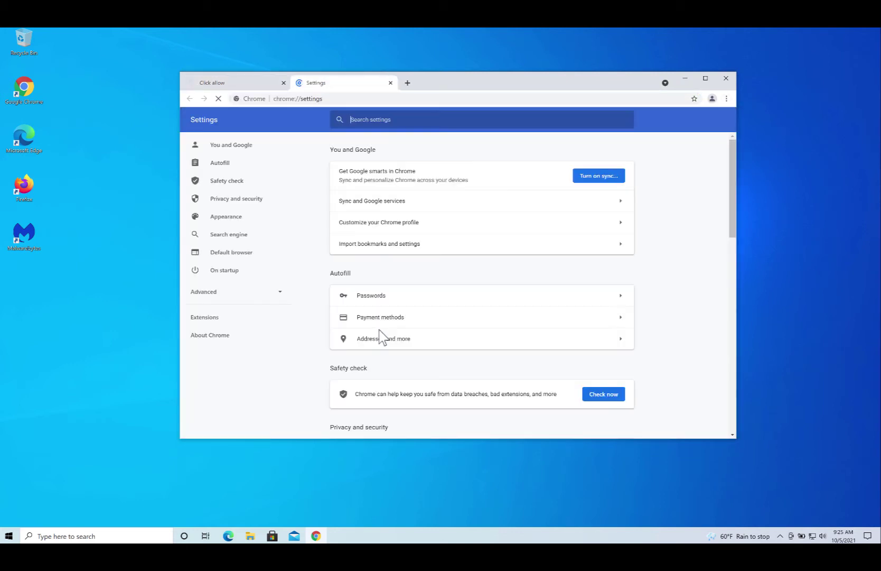
scroll(379, 338, down, 3)
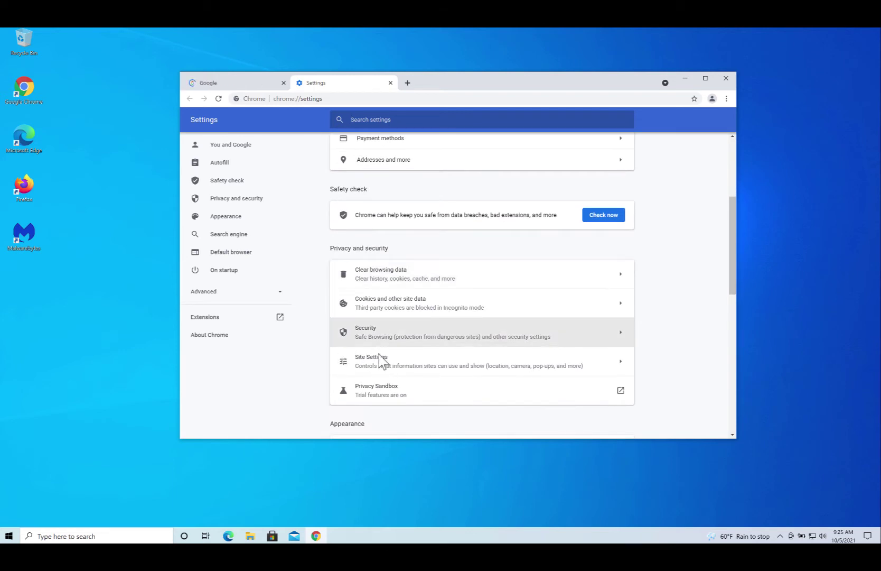
click(385, 365)
scroll(394, 366, down, 3)
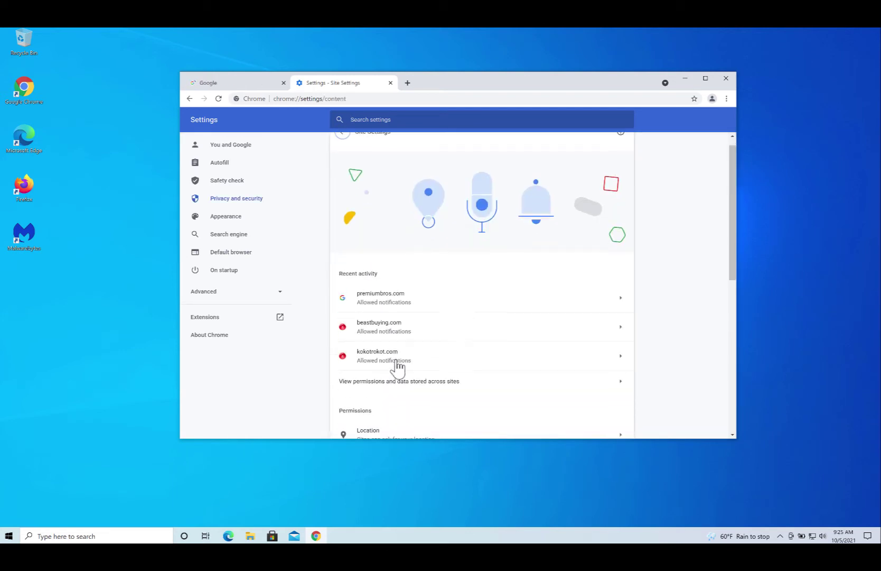
scroll(377, 320, down, 1)
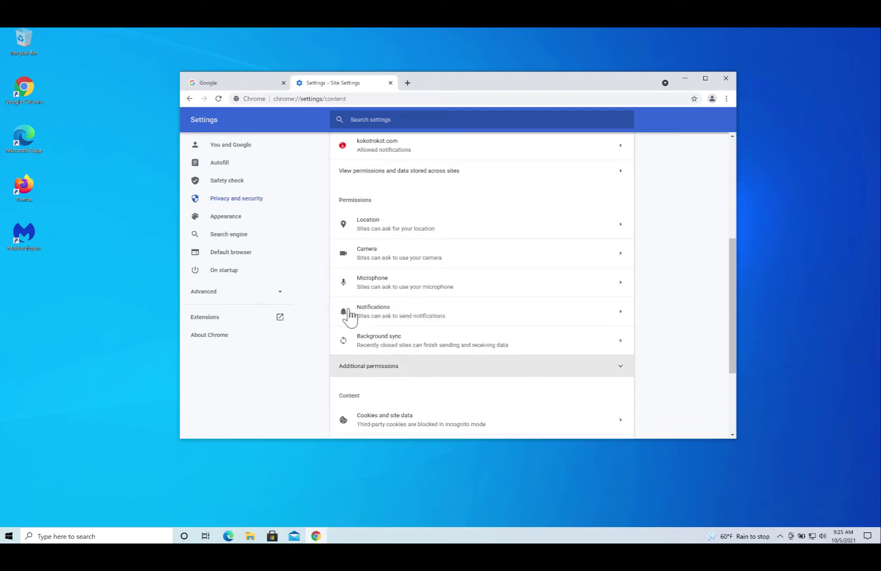
click(394, 311)
scroll(412, 343, down, 5)
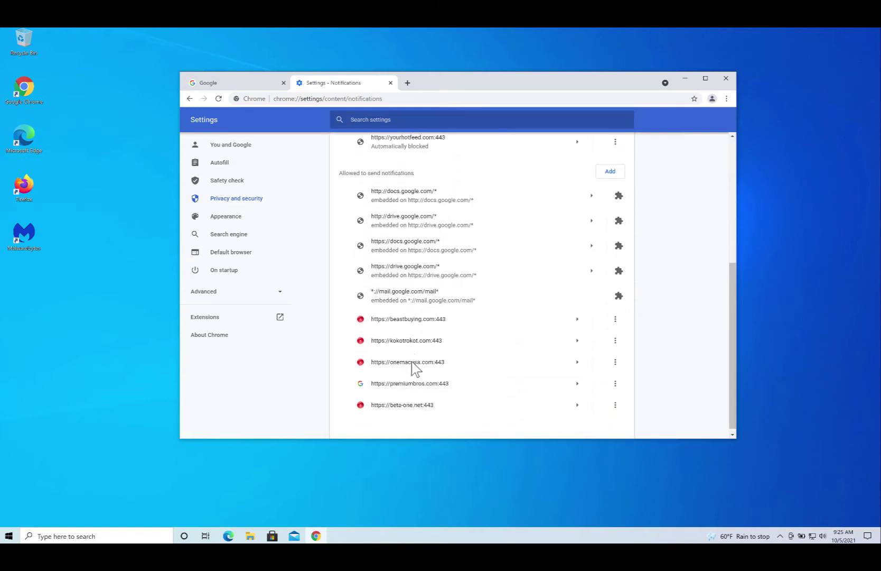
Step: Inspect the permissions of premiumbros.com, return to the notifications list and open the options for that site's allowed entry
click(373, 381)
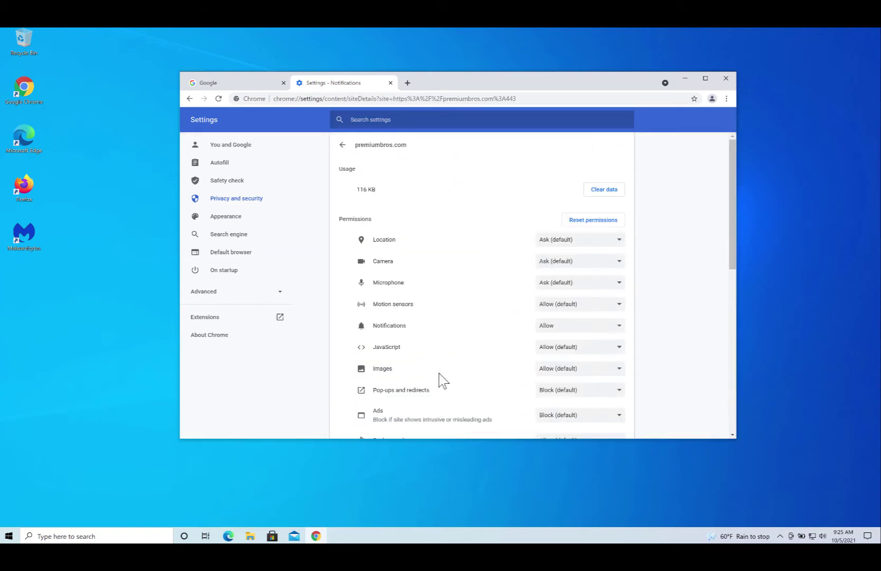
click(343, 146)
scroll(386, 408, down, 5)
drag(372, 379, 404, 380)
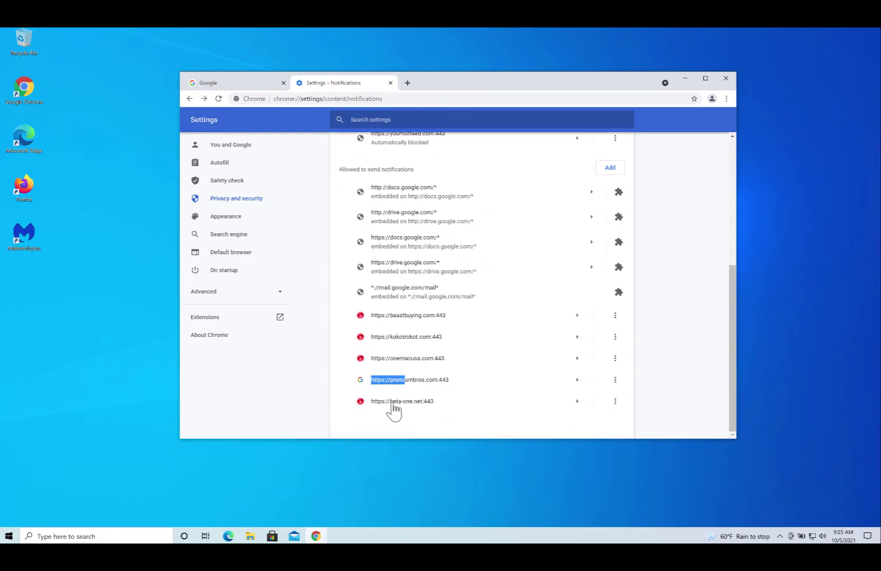
click(615, 381)
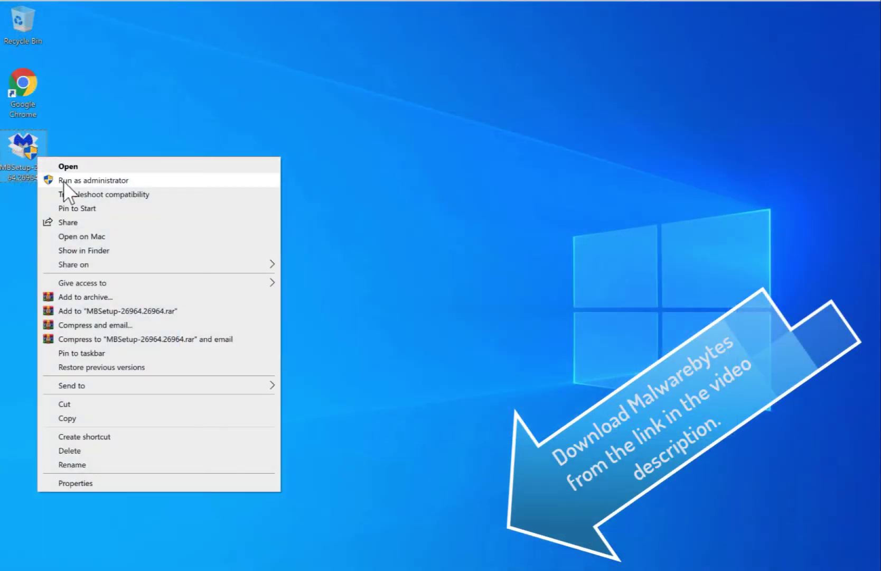
Step: Run the MBSetup installer as administrator and install Malwarebytes for a Personal Computer
click(64, 181)
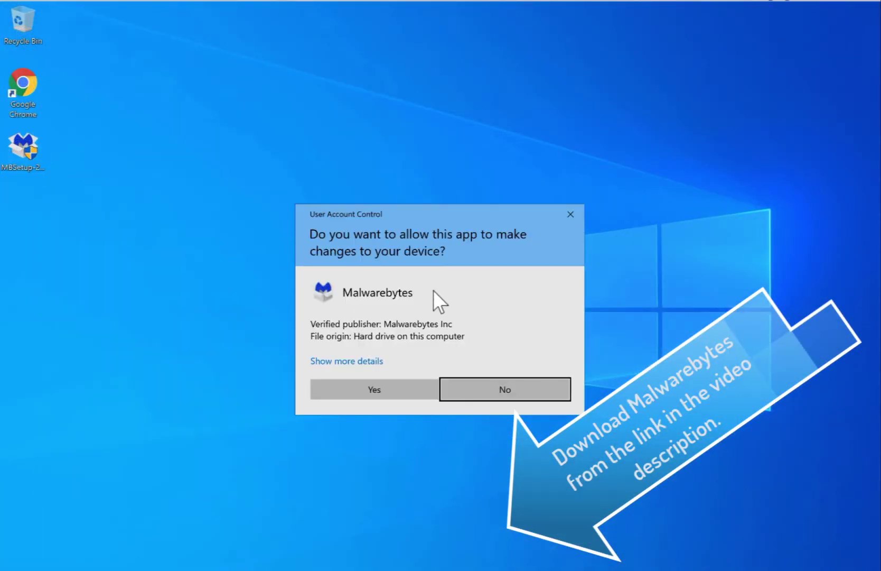
click(424, 388)
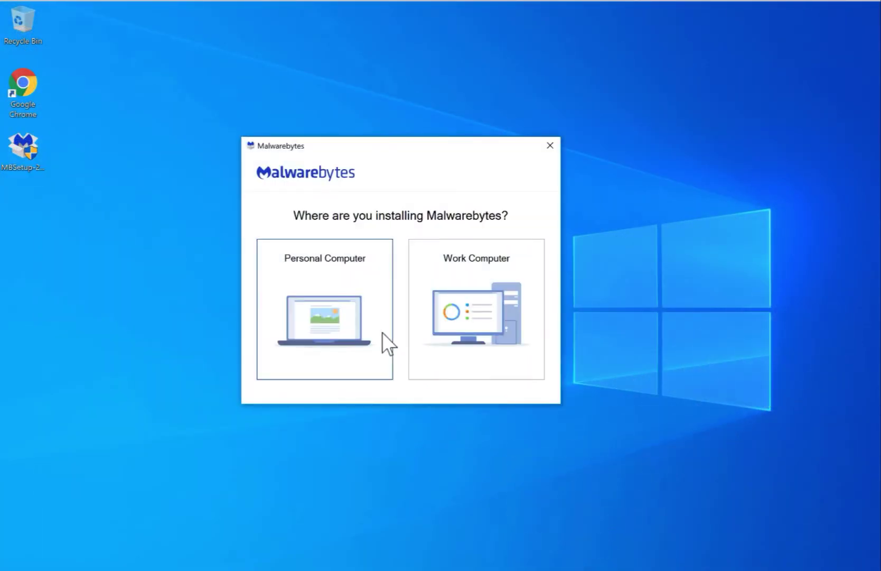
click(329, 288)
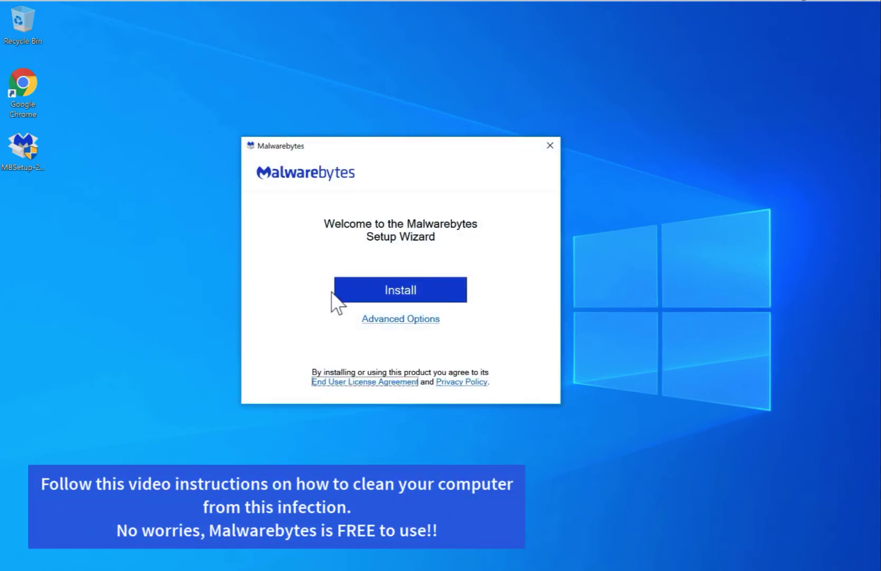
click(391, 295)
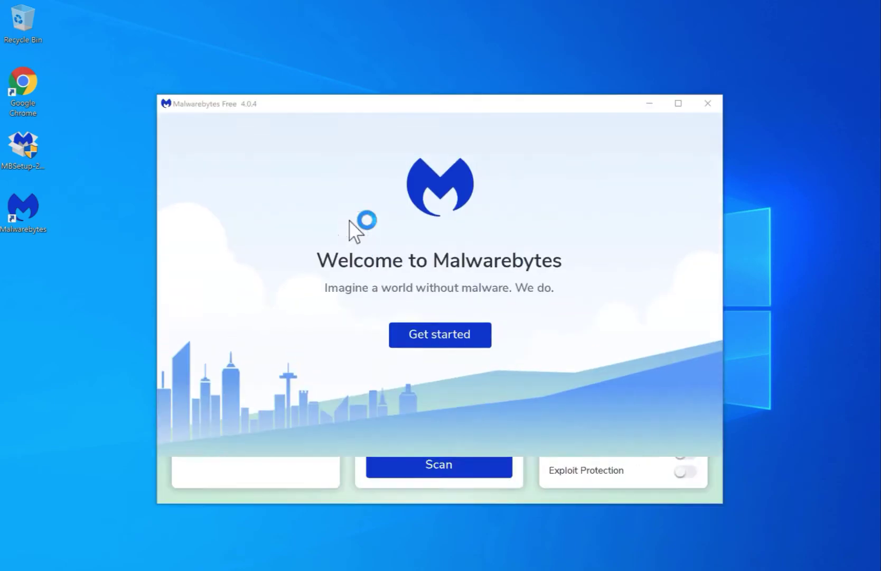
Step: Get past the Malwarebytes welcome screens by viewing the free 14-day trial offer and choosing to just scan
click(466, 380)
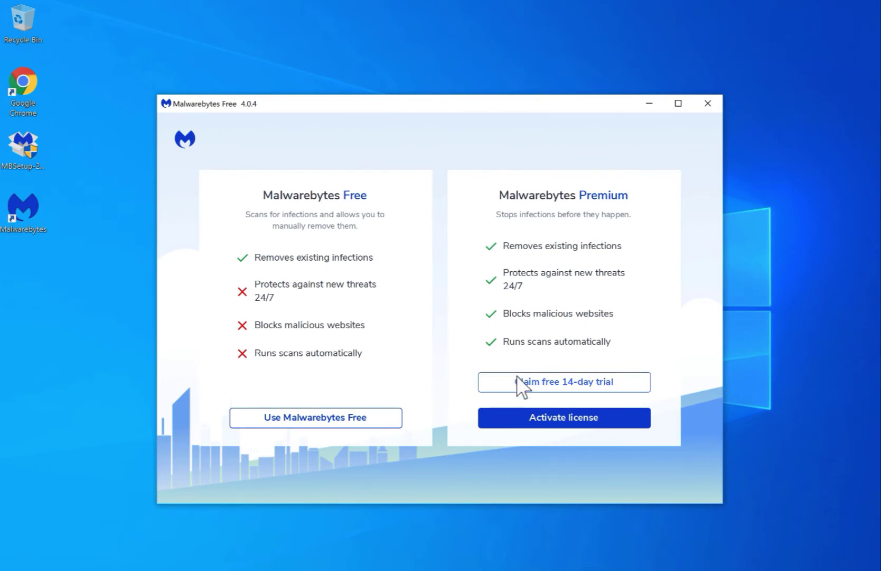
click(607, 381)
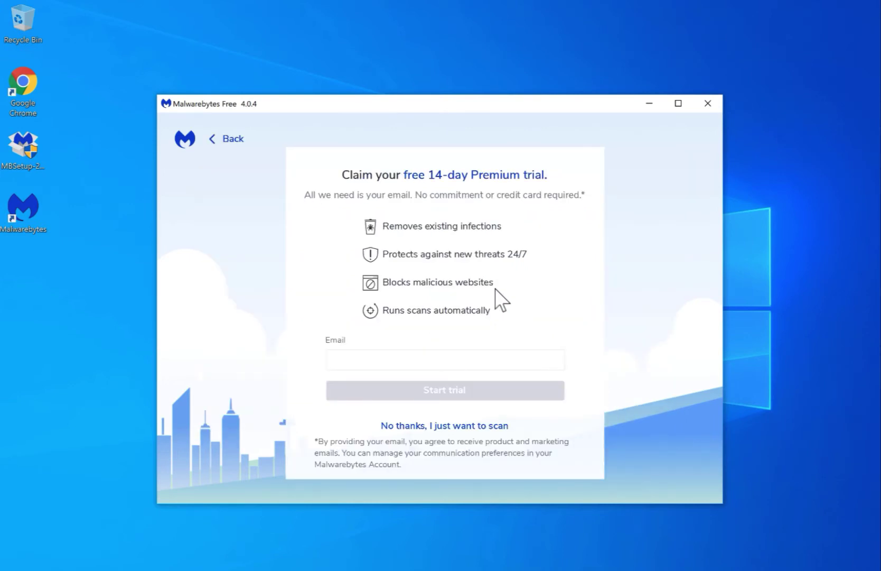
click(485, 424)
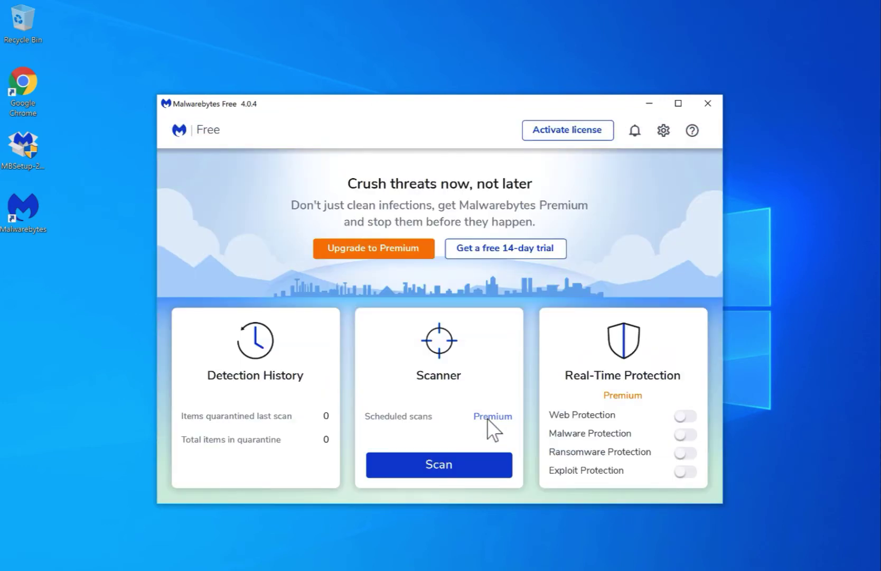
Step: Start the free 14-day Premium trial, entering the user's e-mail address
click(529, 252)
click(453, 355)
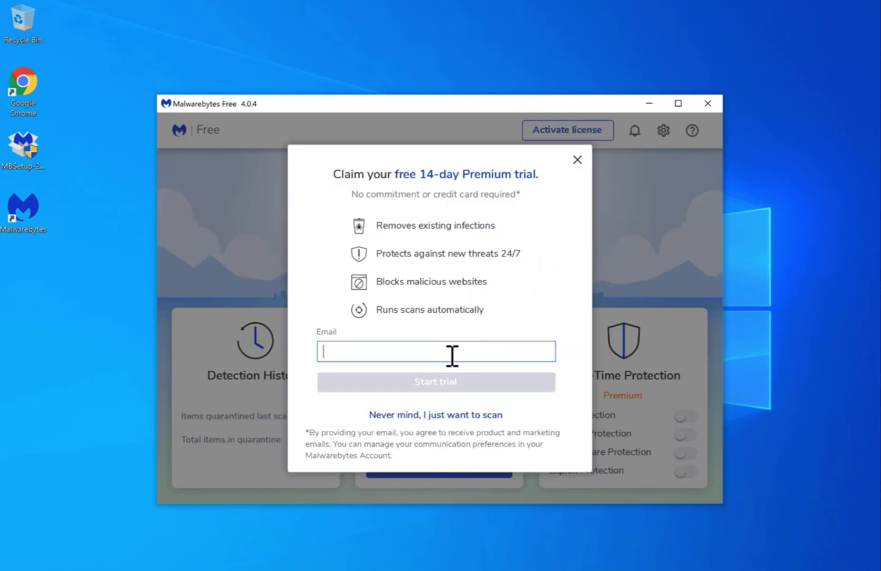
text(your@email.com)
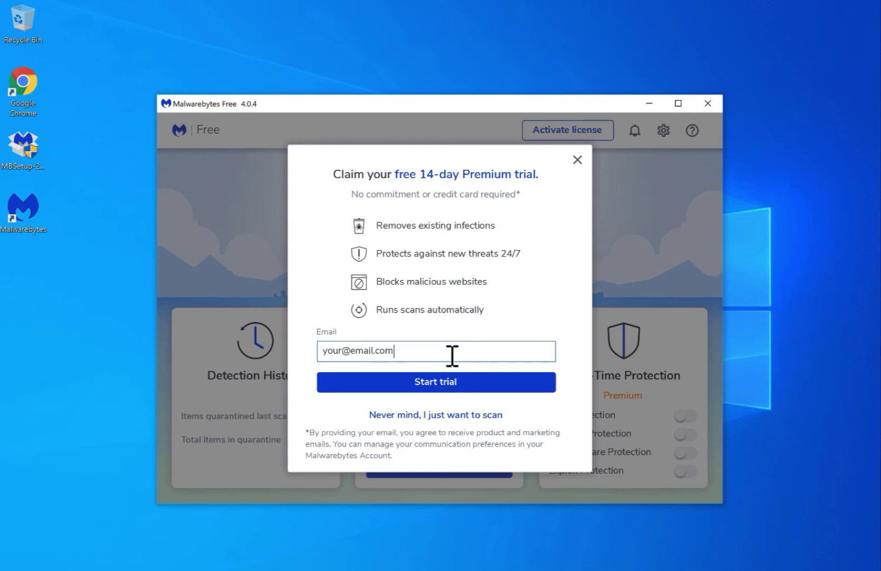
click(438, 379)
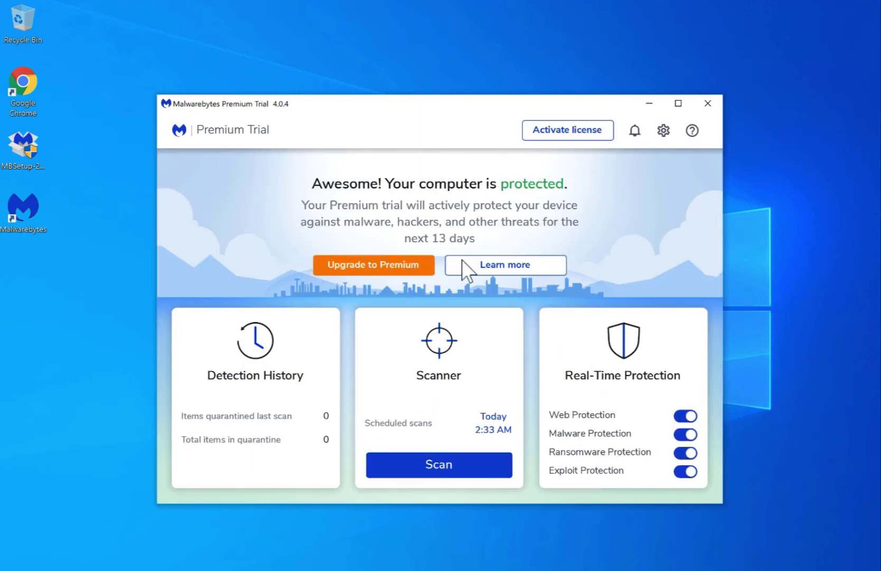
Step: Run a threat scan of the computer and check the notifications while it is in progress
click(447, 462)
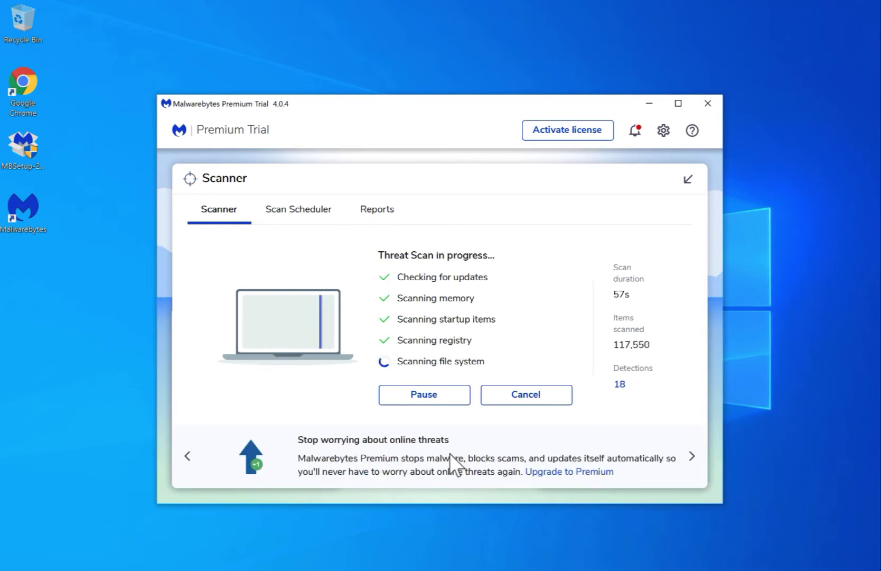
click(634, 130)
click(480, 106)
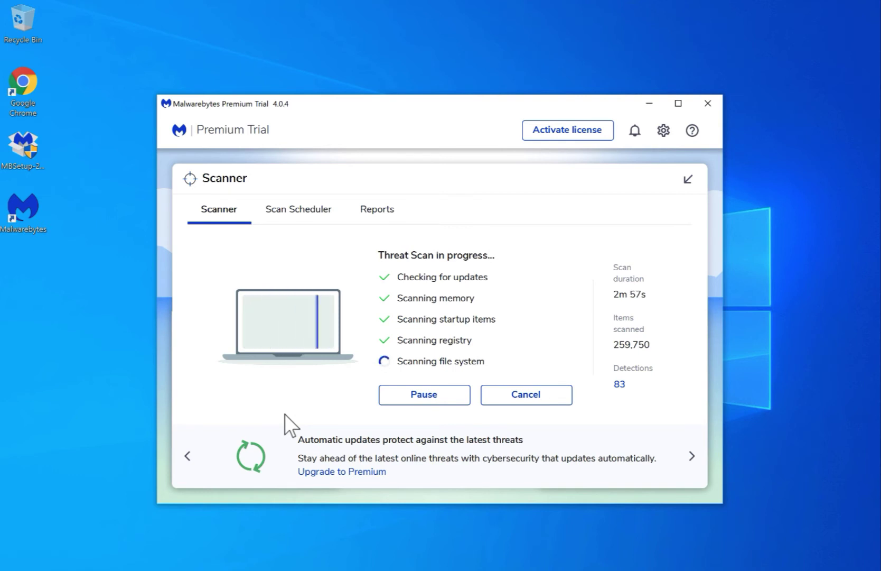
click(690, 457)
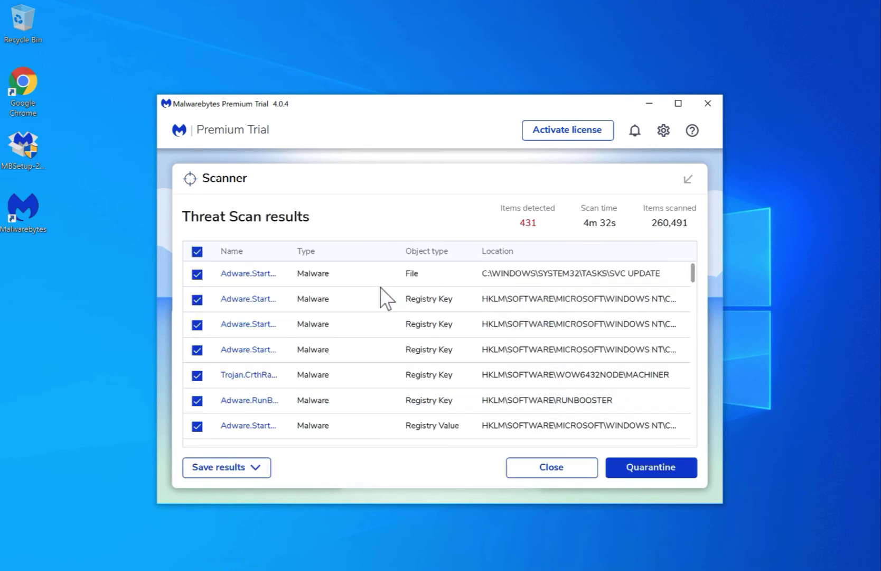
Step: Widen the Name, Type and Object type columns of the Threat Scan results and review the detected items down to the end
drag(289, 256, 347, 266)
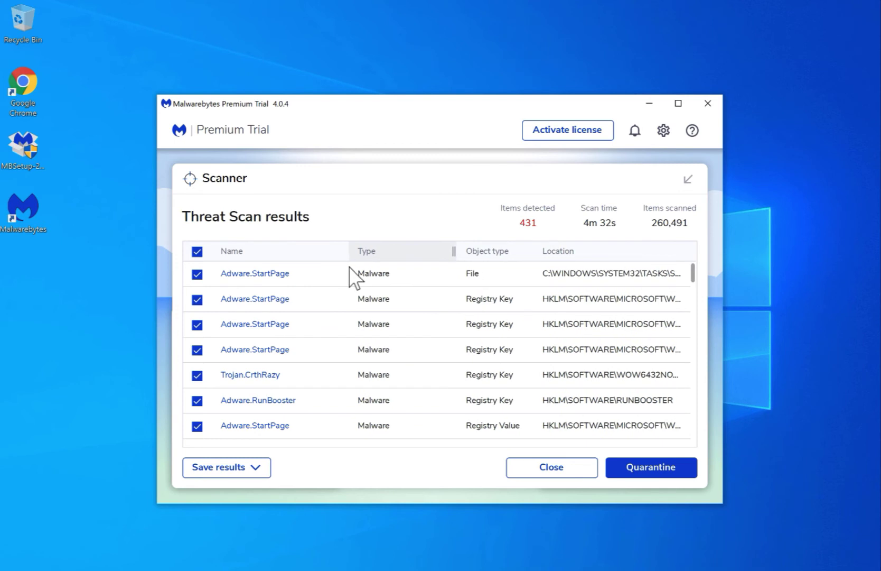
drag(454, 252, 473, 256)
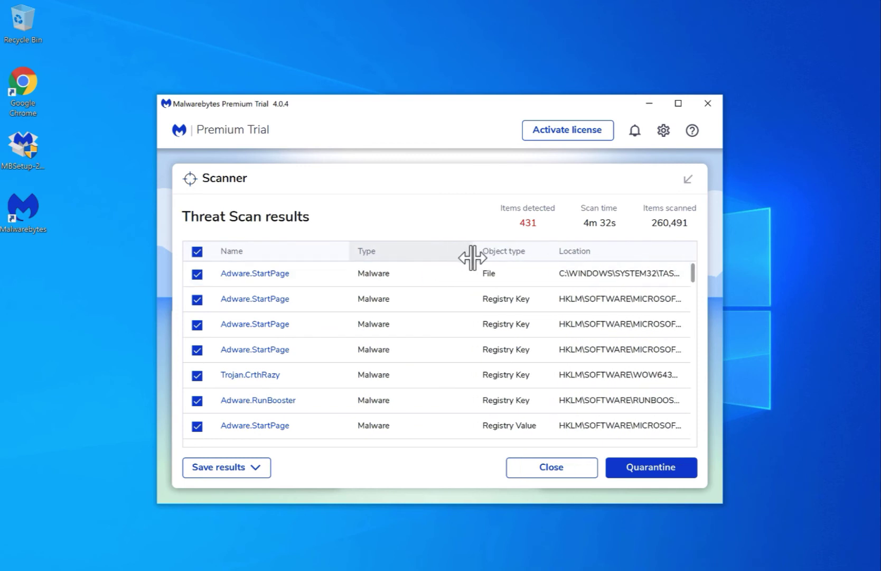
drag(552, 254, 616, 267)
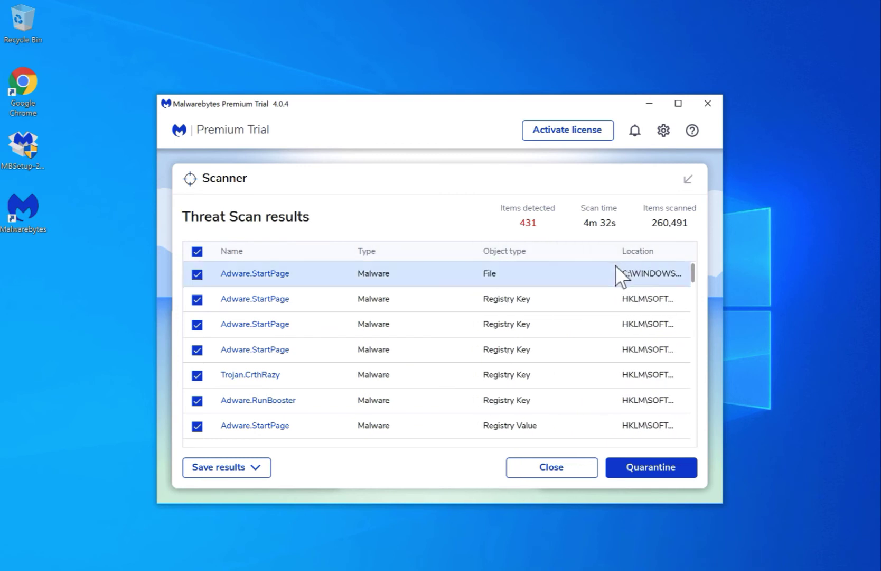
scroll(597, 322, down, 1)
scroll(596, 332, down, 5)
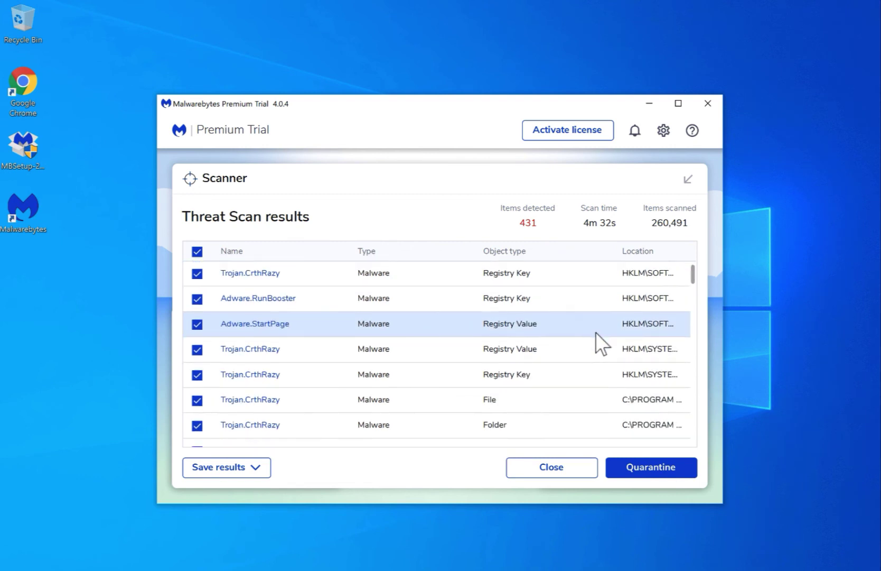
drag(693, 280, 696, 290)
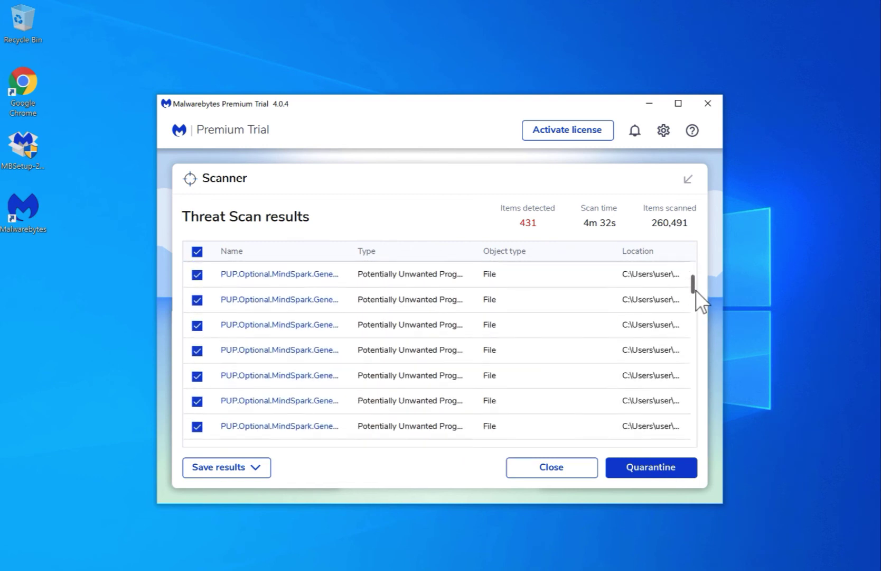
drag(351, 250, 410, 257)
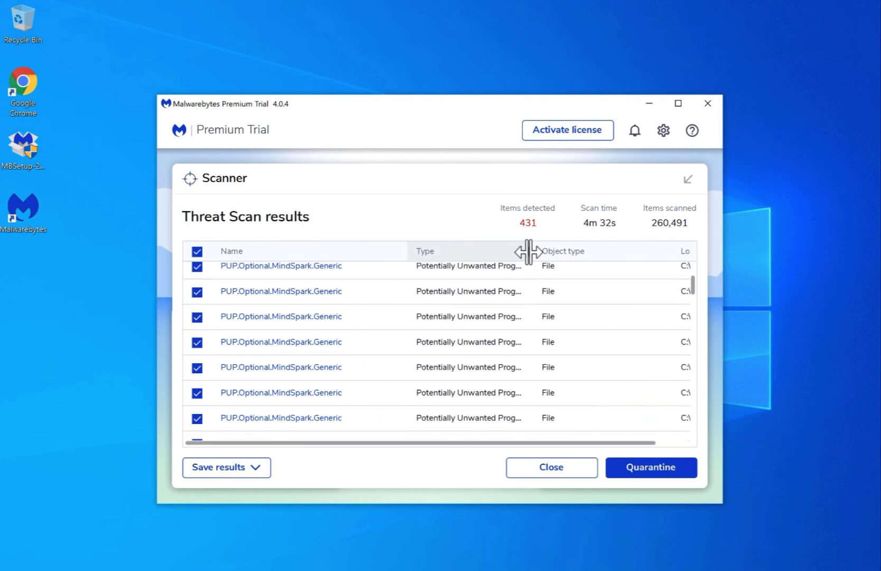
drag(526, 251, 562, 251)
drag(693, 284, 680, 432)
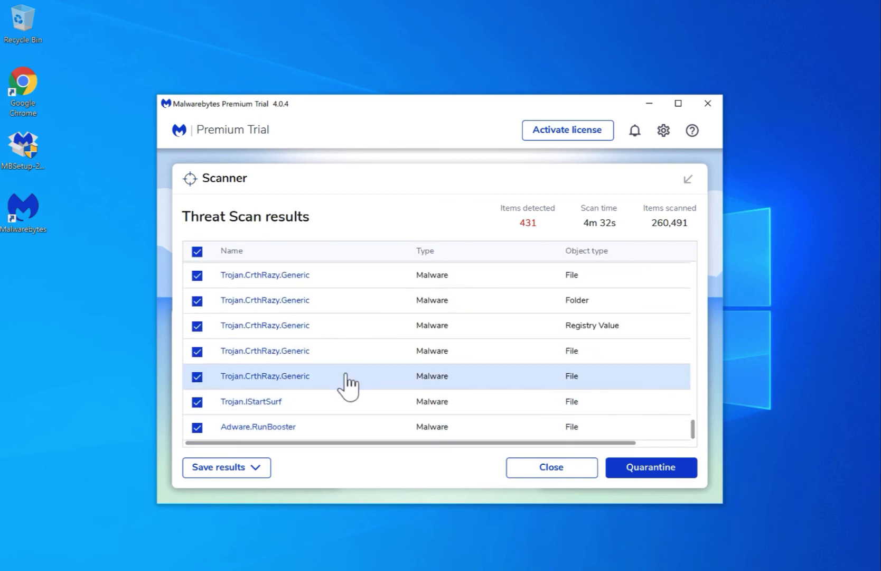
Step: Quarantine all detected items, finish the Threat Scan summary and close Malwarebytes
click(656, 471)
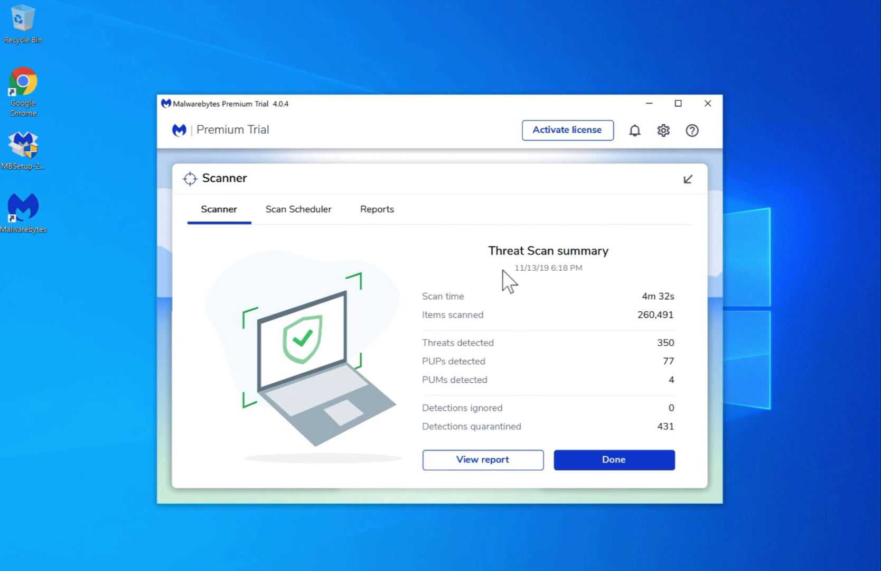
click(612, 464)
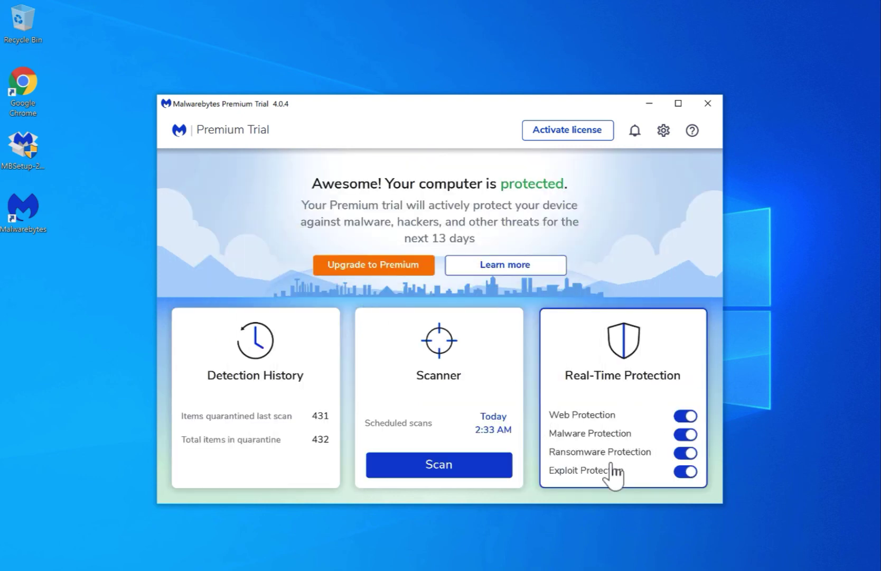
click(701, 105)
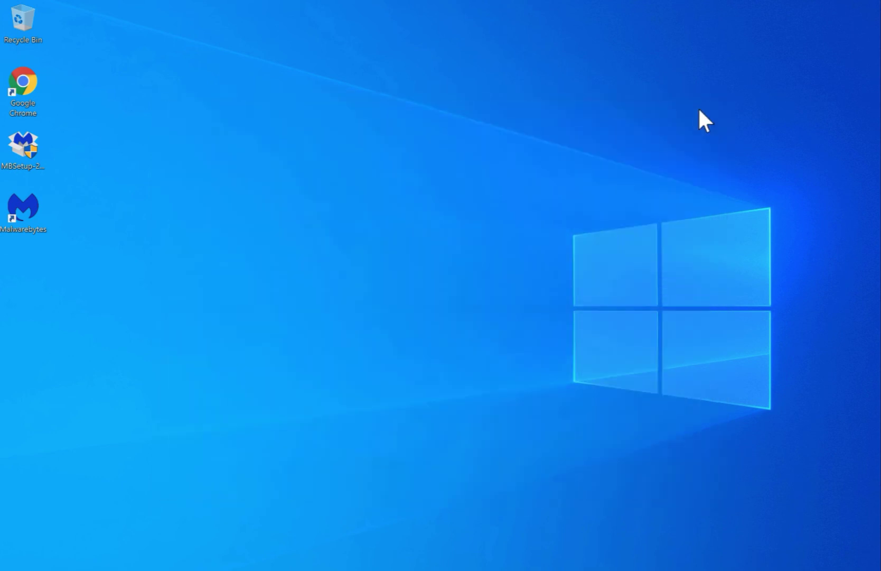